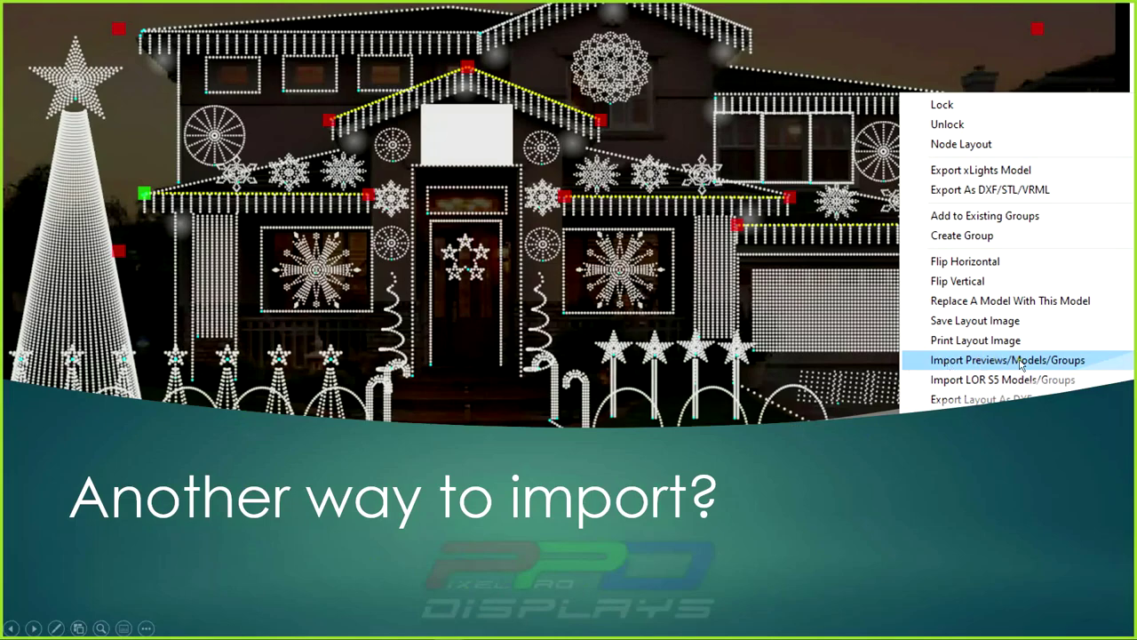
pyautogui.click(795, 361)
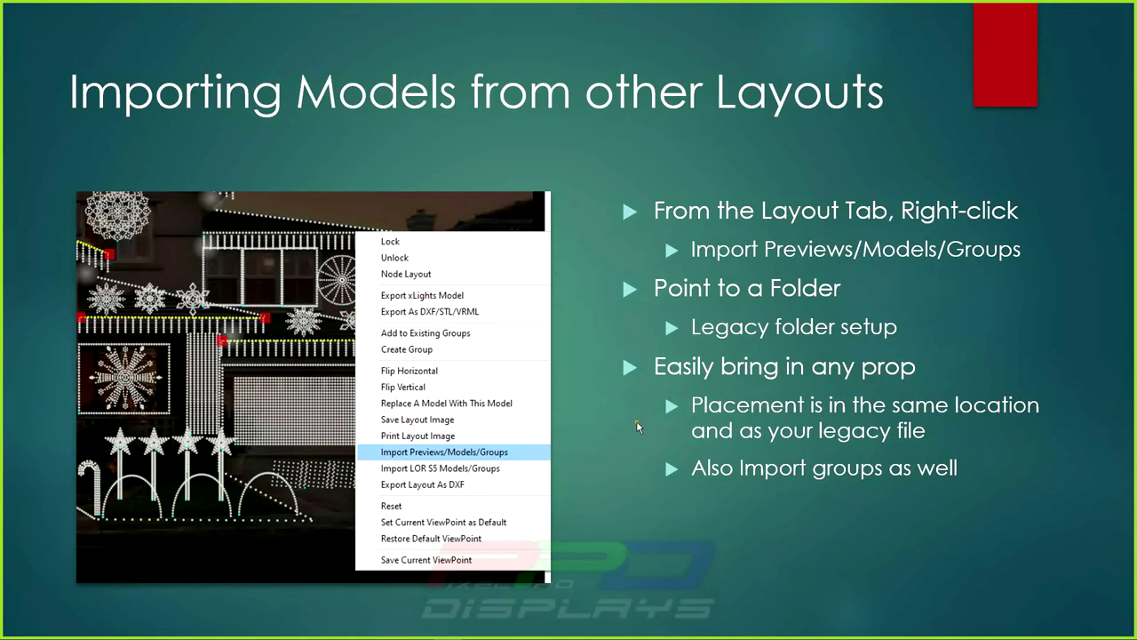
pyautogui.click(415, 409)
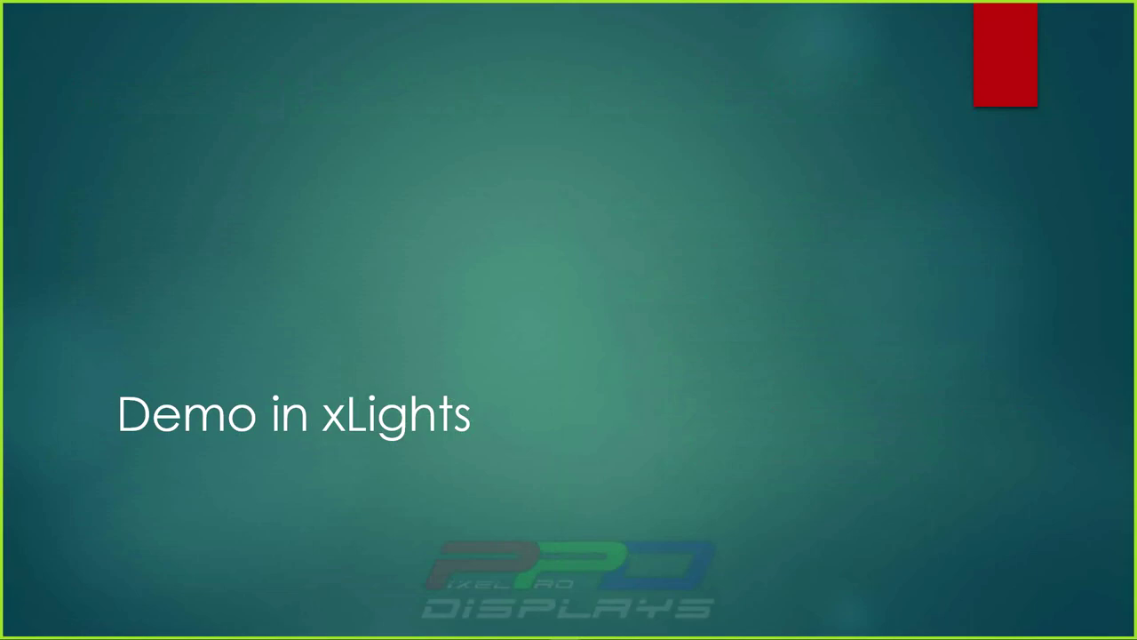
# Switch to xLights and permanently change the show directory to the Icequeen folder inside the desktop's xLights folder
pyautogui.hotkey('alt', 'Tab')
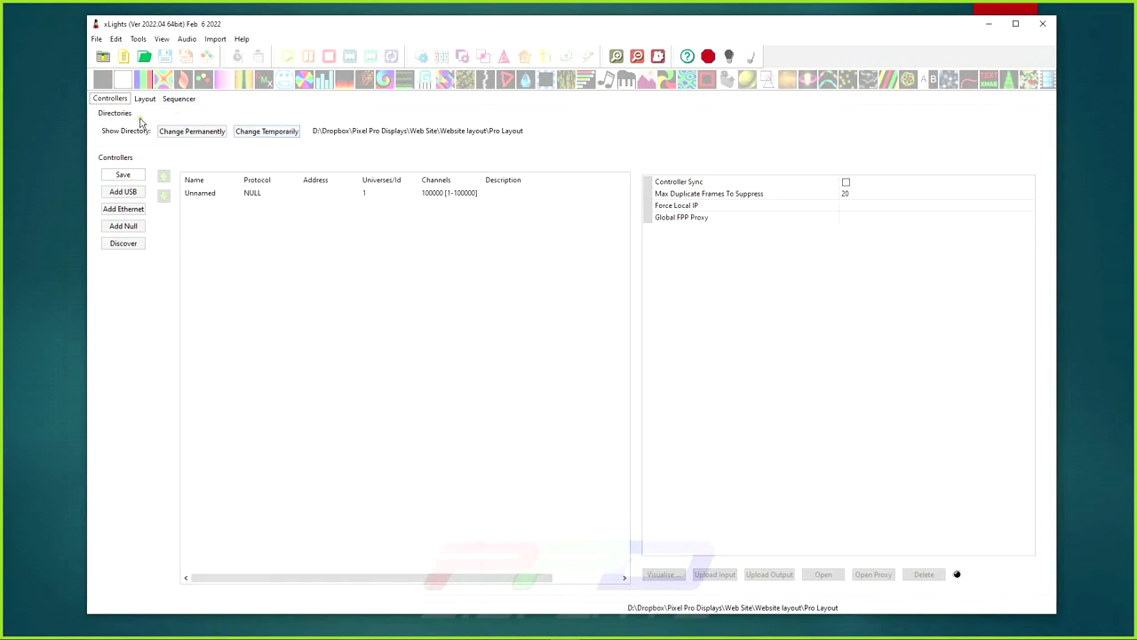
pyautogui.click(183, 135)
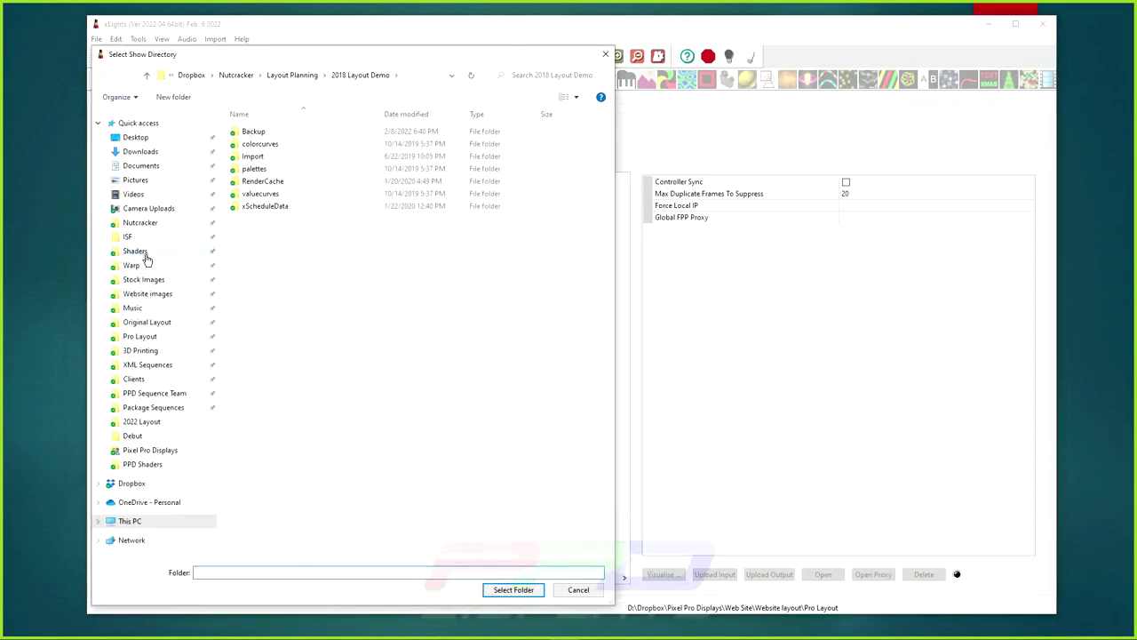
pyautogui.click(142, 165)
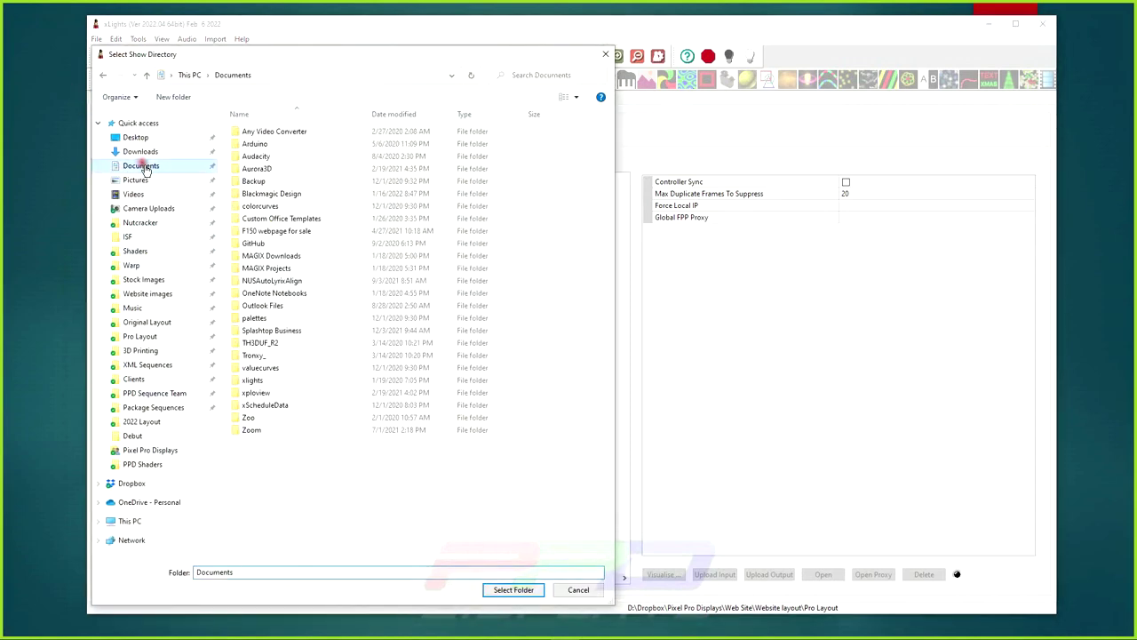
pyautogui.click(136, 138)
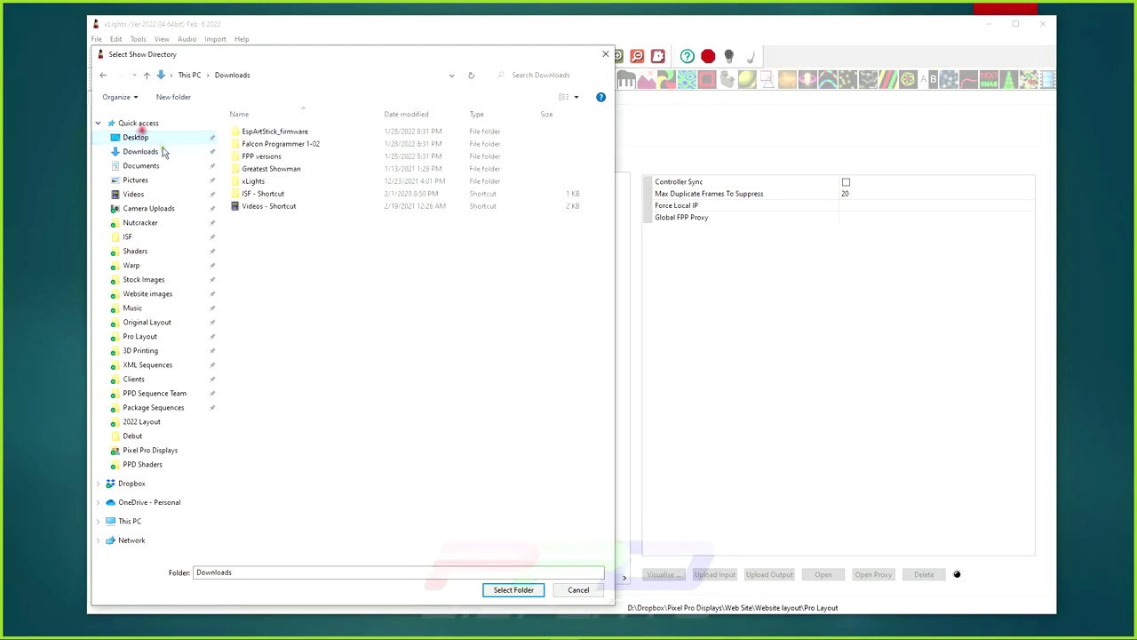
pyautogui.click(252, 182)
pyautogui.doubleClick(254, 183)
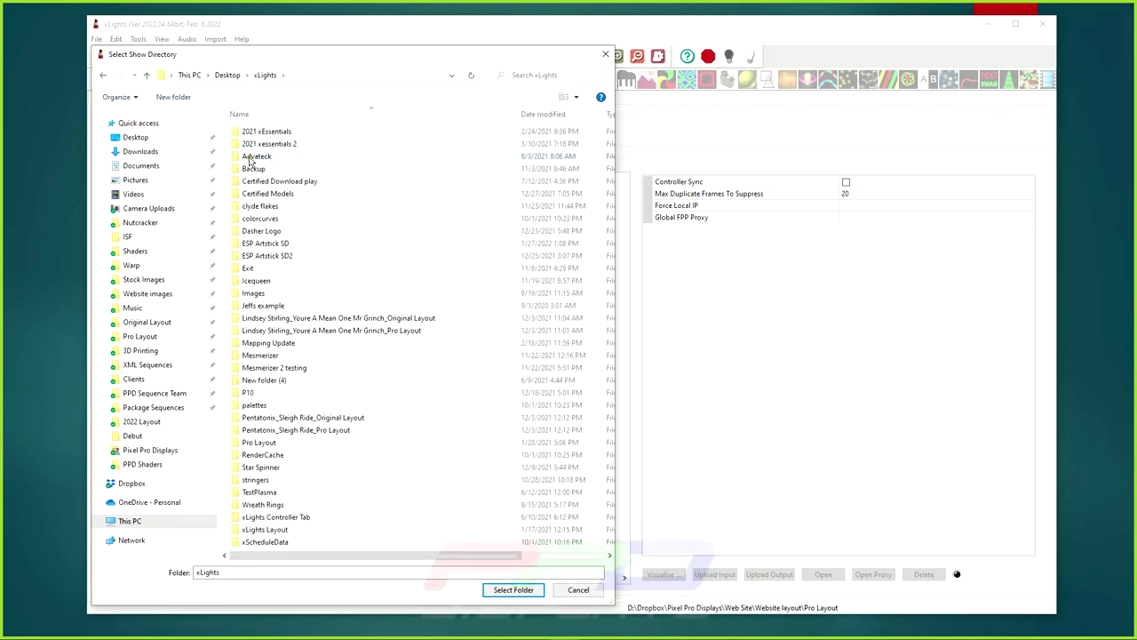
pyautogui.click(257, 169)
pyautogui.click(257, 182)
pyautogui.click(259, 207)
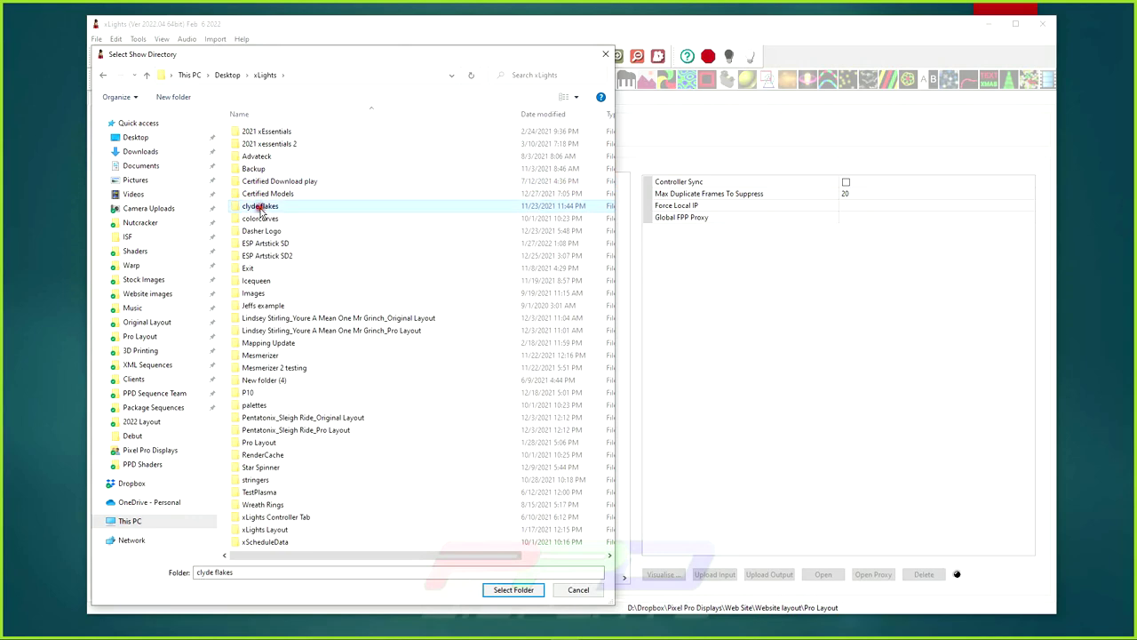
pyautogui.click(256, 268)
pyautogui.doubleClick(258, 281)
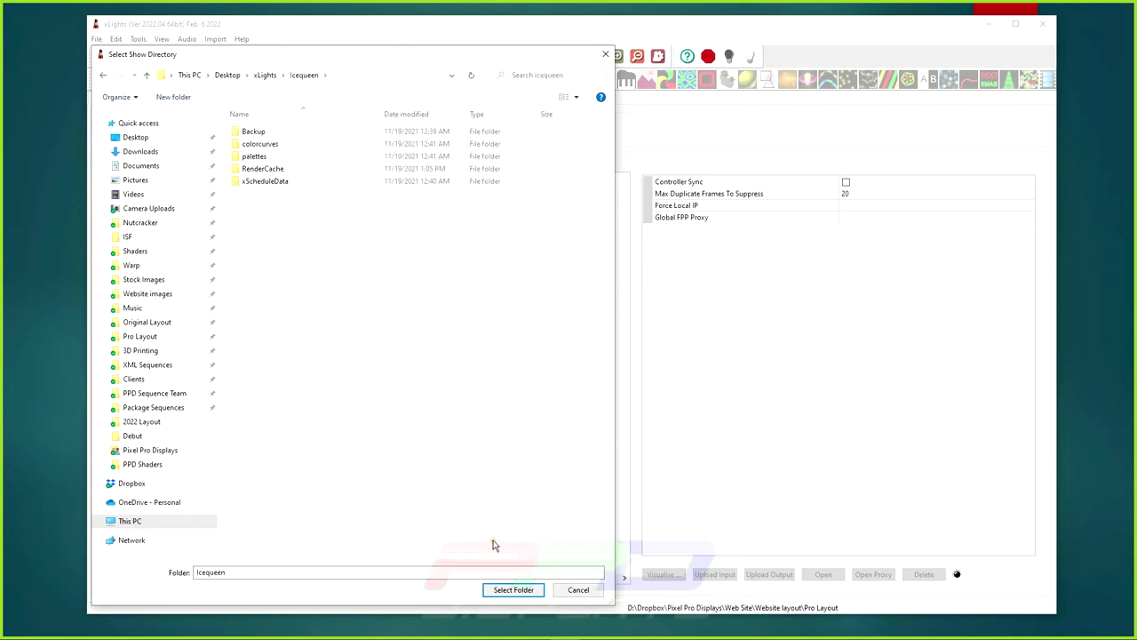
pyautogui.click(512, 590)
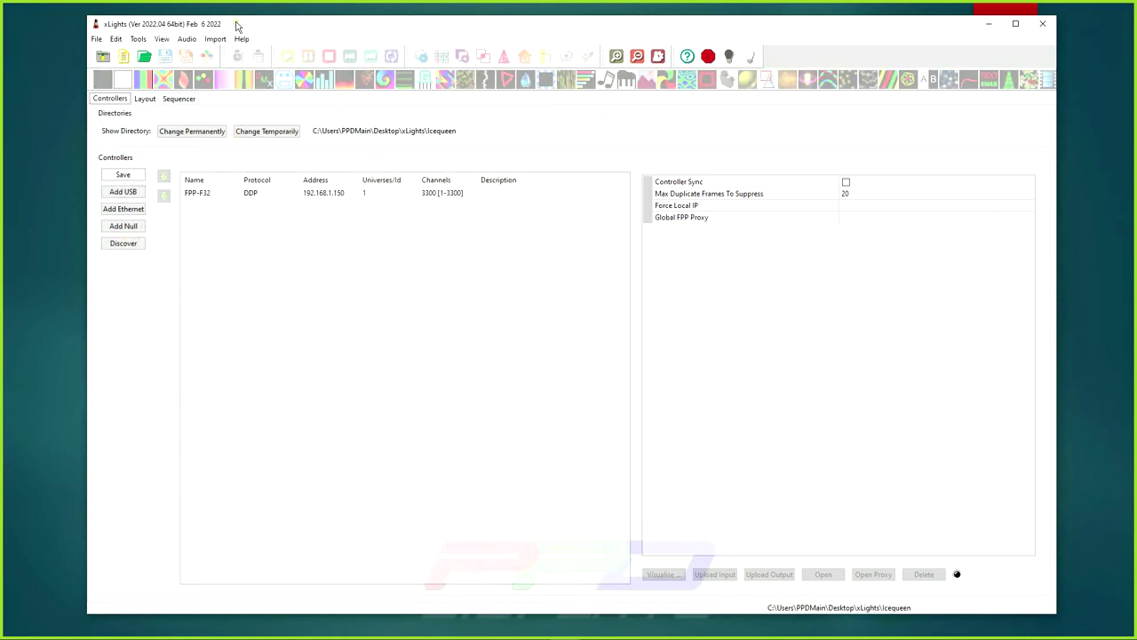
# In the layout, move the BellFlower wreath and the Ice Queen Snowflake up and to the right
pyautogui.click(145, 100)
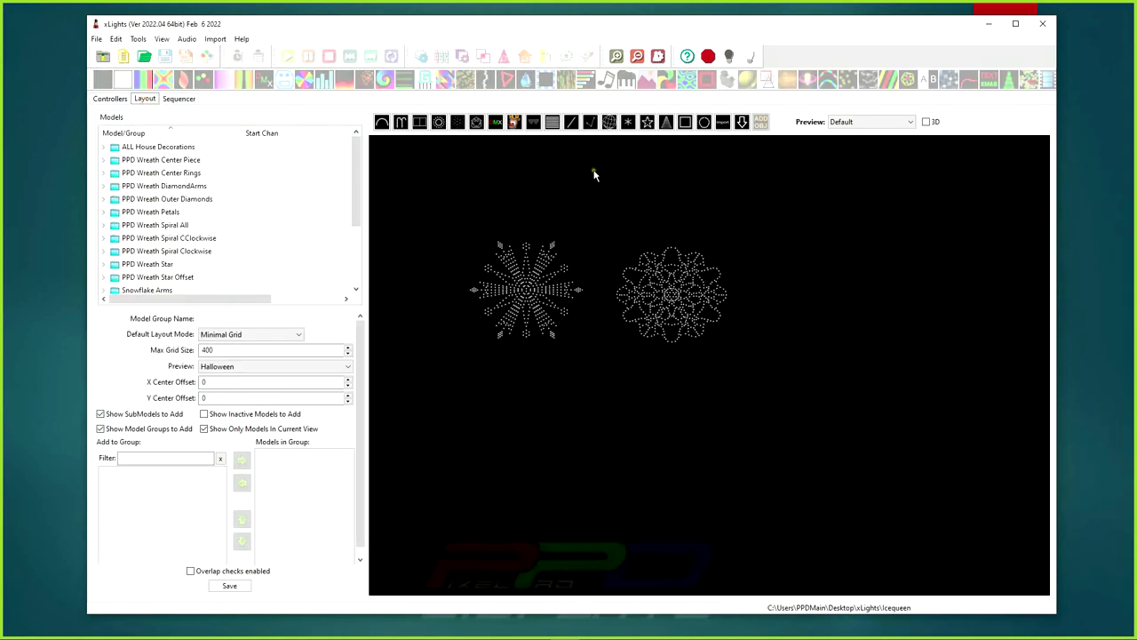
pyautogui.moveTo(679, 294); pyautogui.dragTo(724, 242)
pyautogui.moveTo(522, 298); pyautogui.dragTo(569, 235)
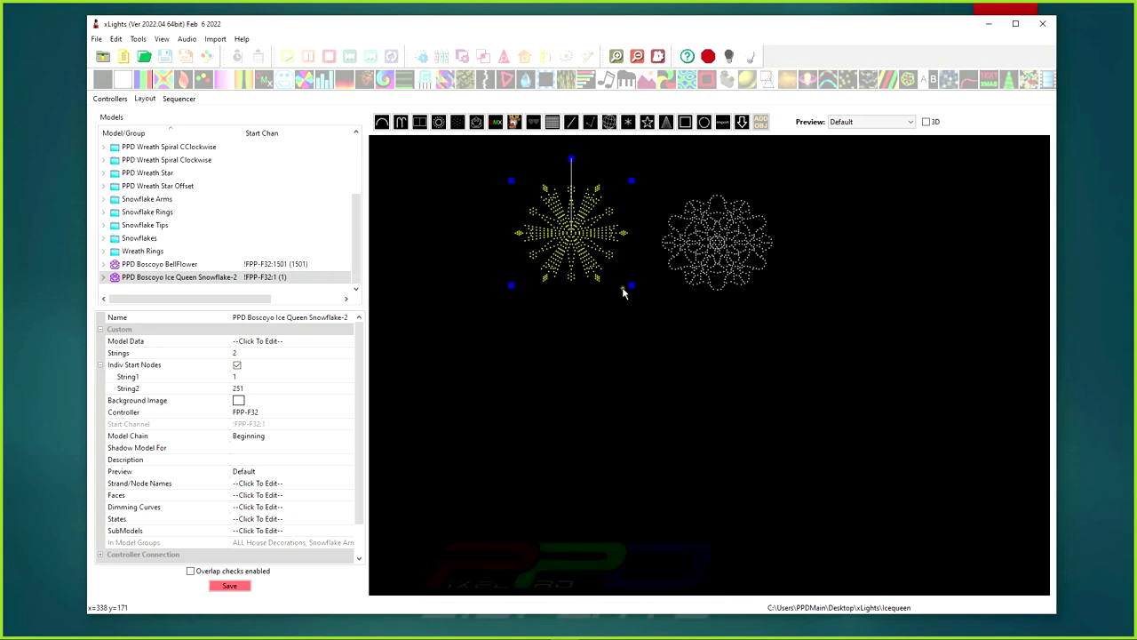
pyautogui.rightClick(598, 451)
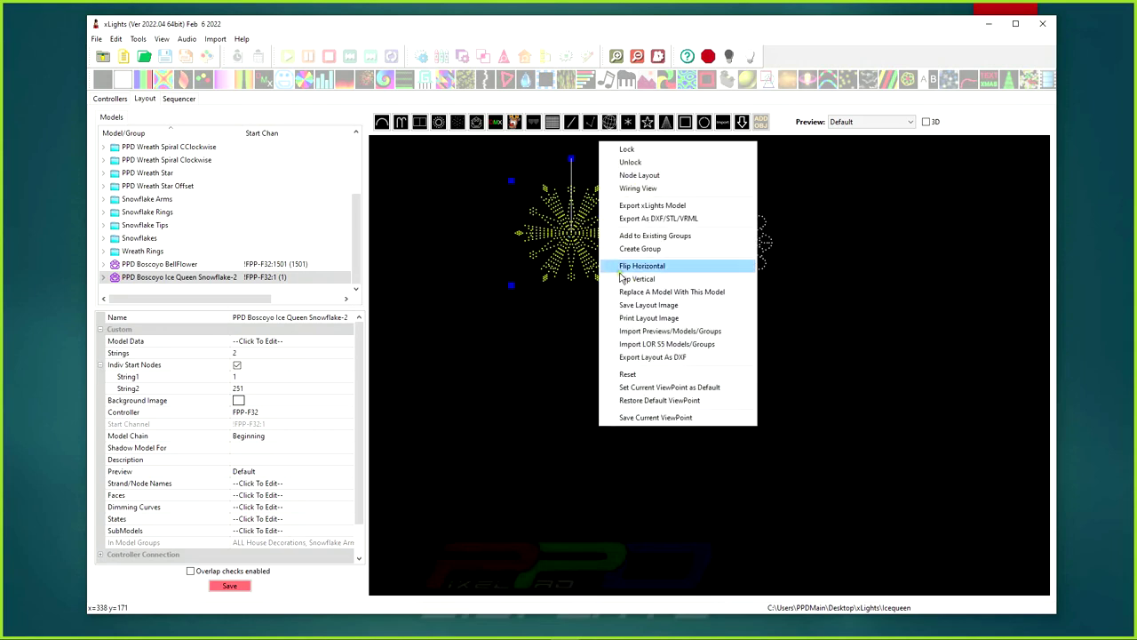
pyautogui.click(689, 330)
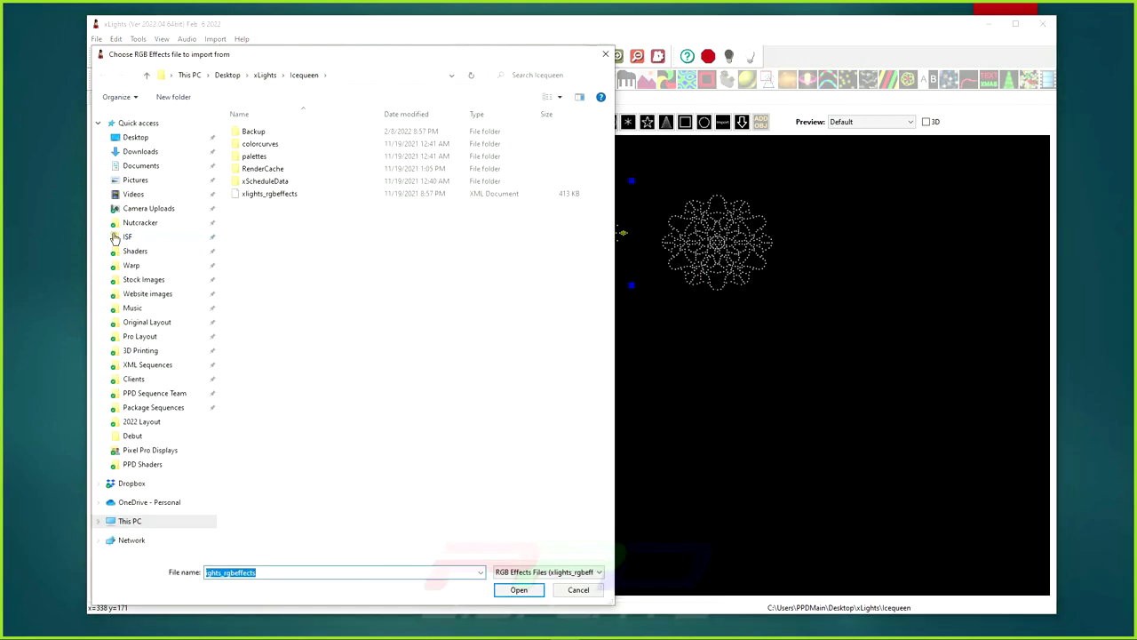
pyautogui.click(156, 224)
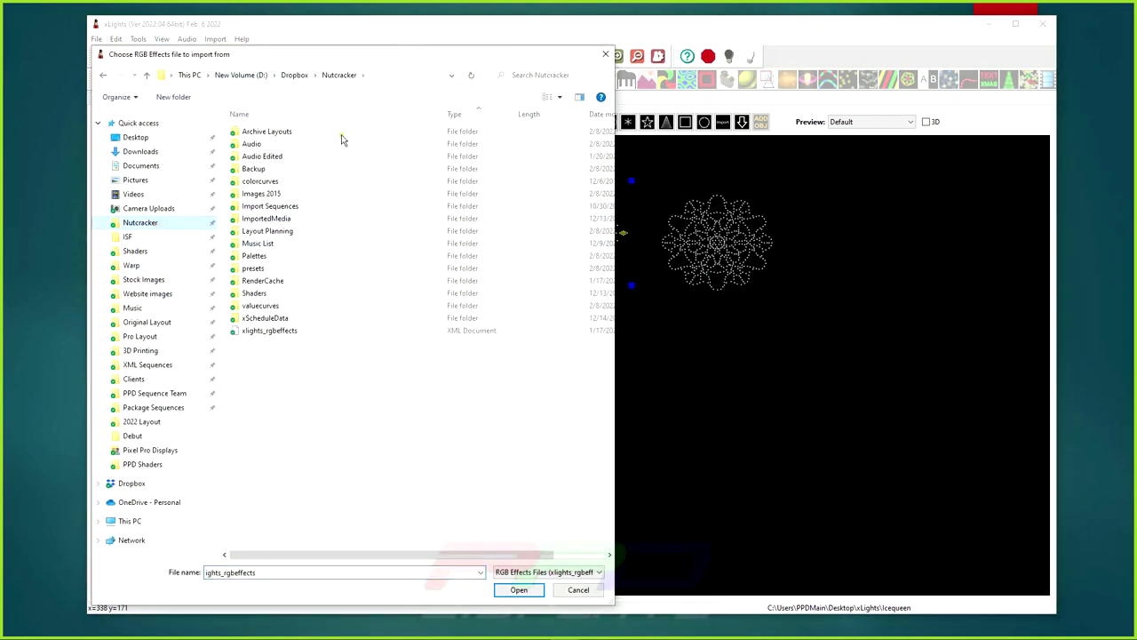
pyautogui.click(261, 133)
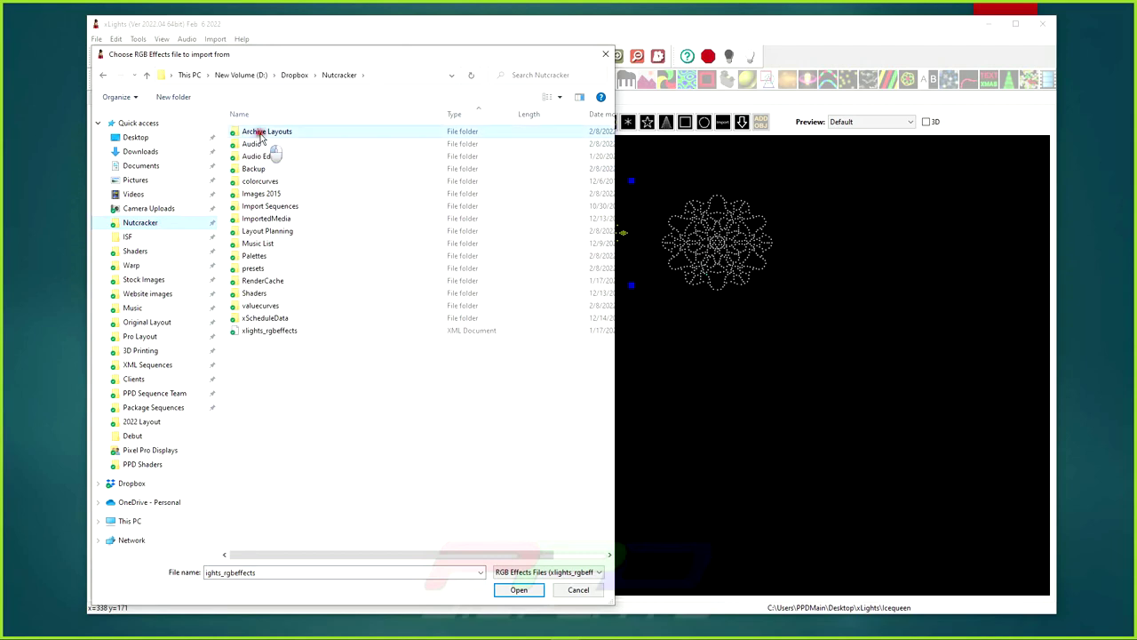
pyautogui.doubleClick(260, 133)
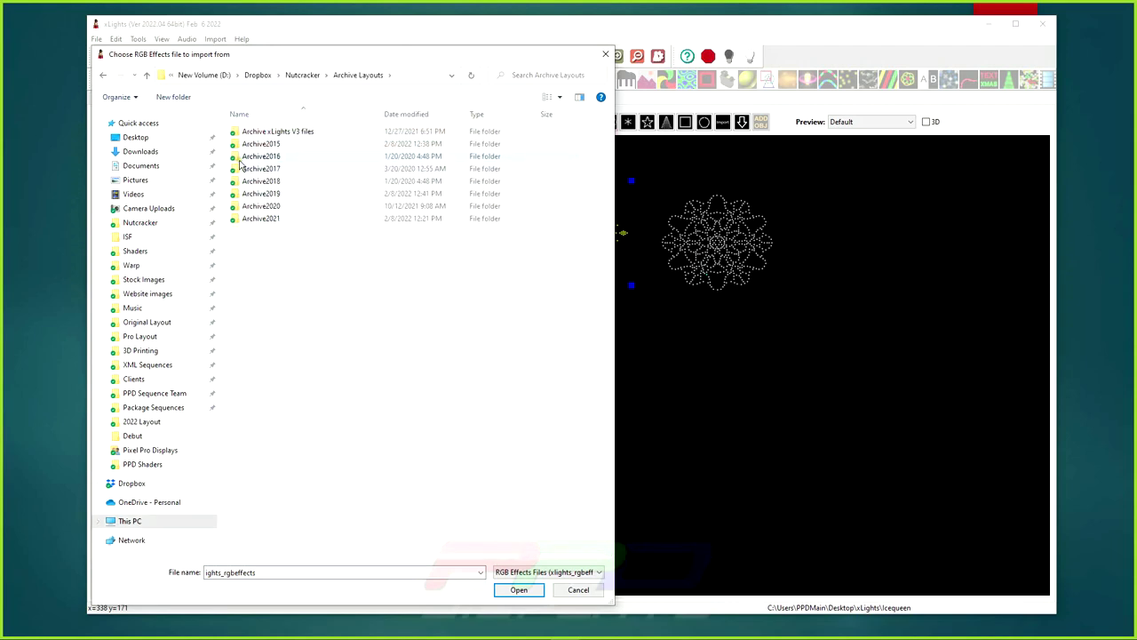
pyautogui.click(250, 183)
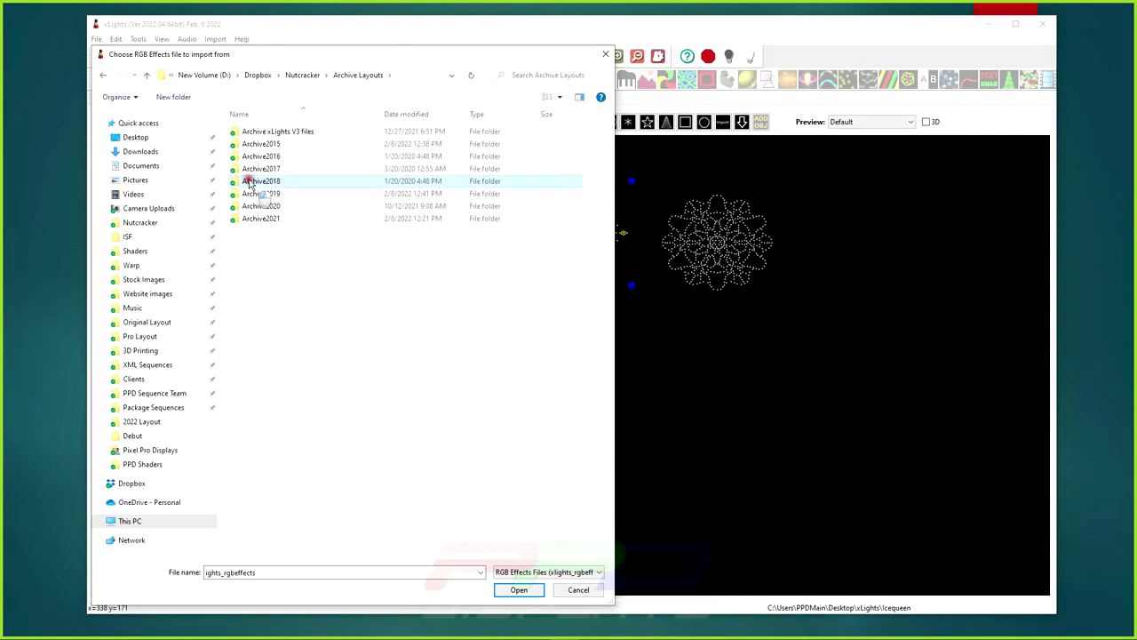
pyautogui.doubleClick(250, 183)
pyautogui.doubleClick(267, 133)
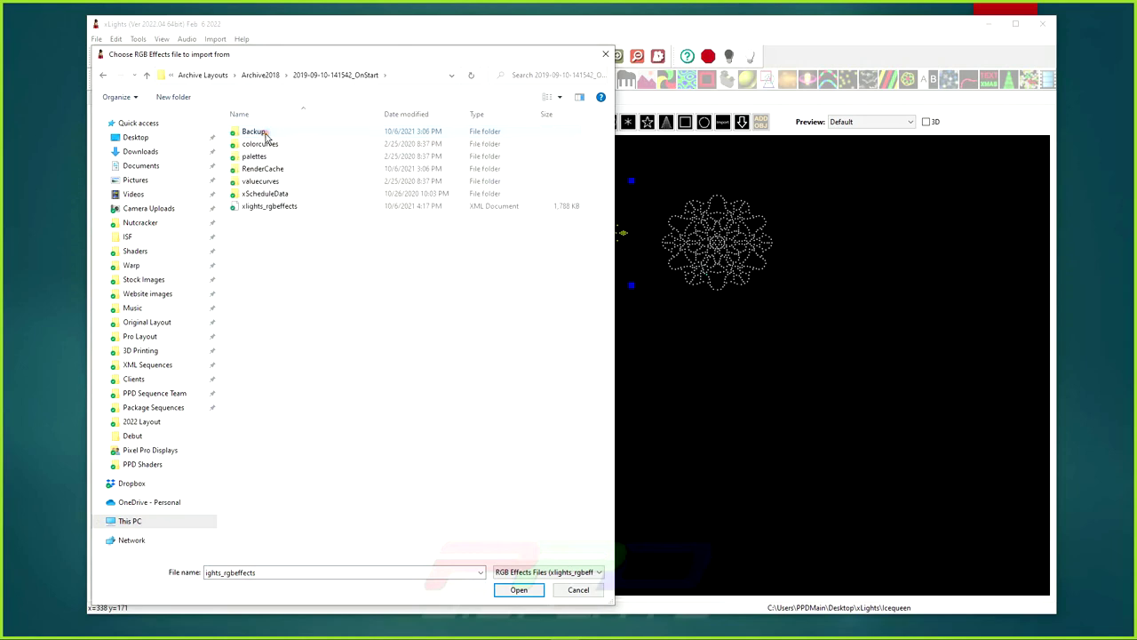
pyautogui.doubleClick(265, 207)
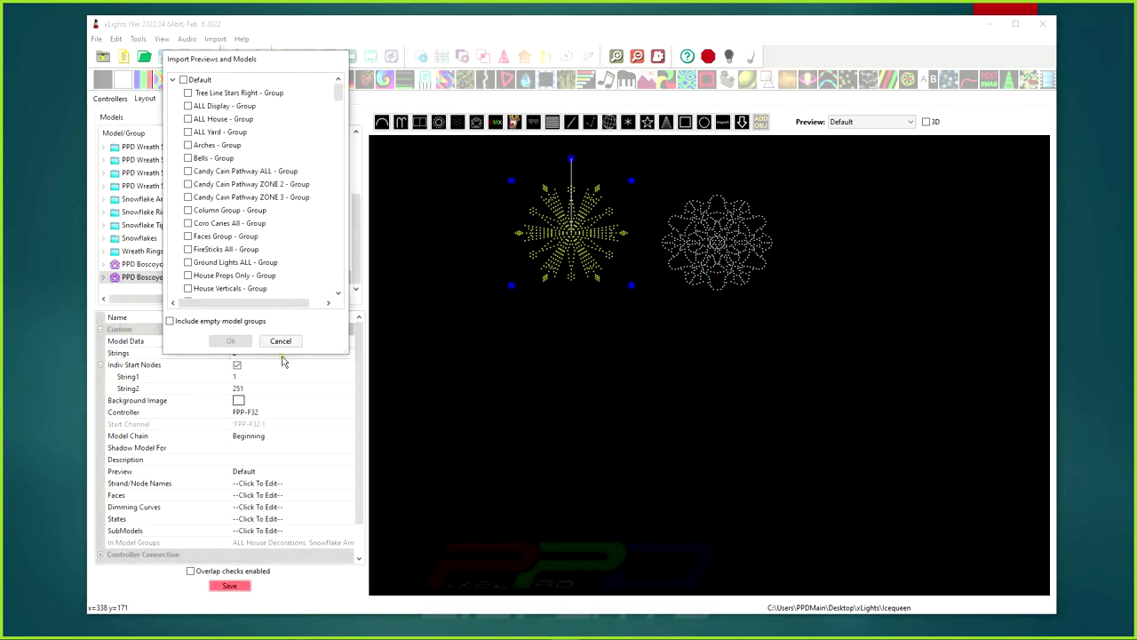
# Import only the Arch 1 model from the archived layout and dismiss the start channel warning
pyautogui.moveTo(342, 348); pyautogui.dragTo(373, 594)
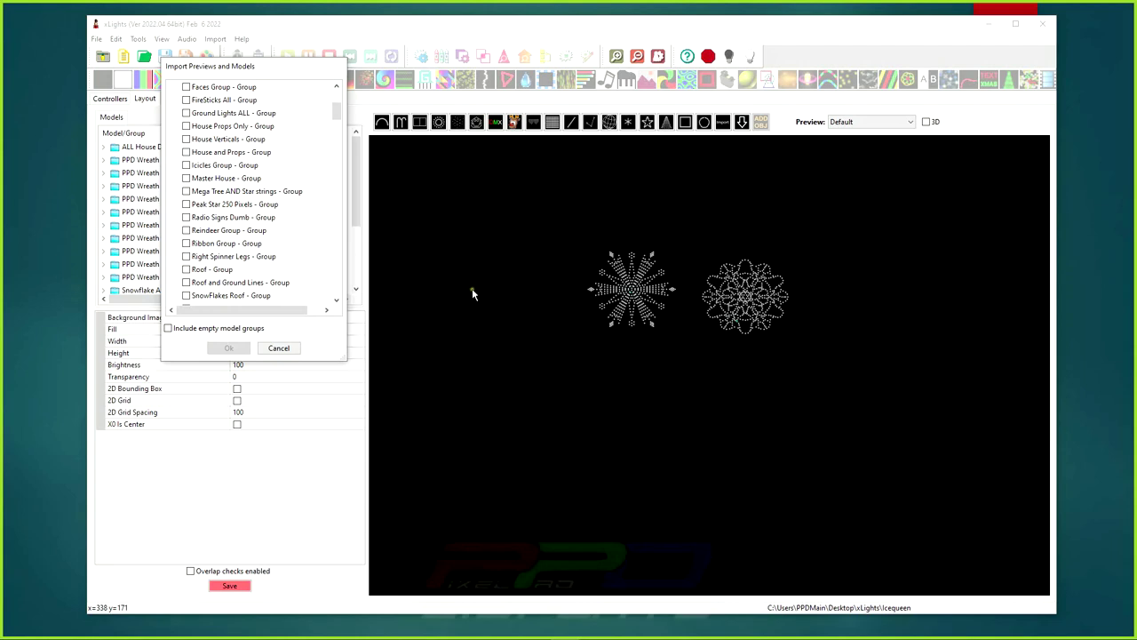
pyautogui.scroll(-6, 214, 220)
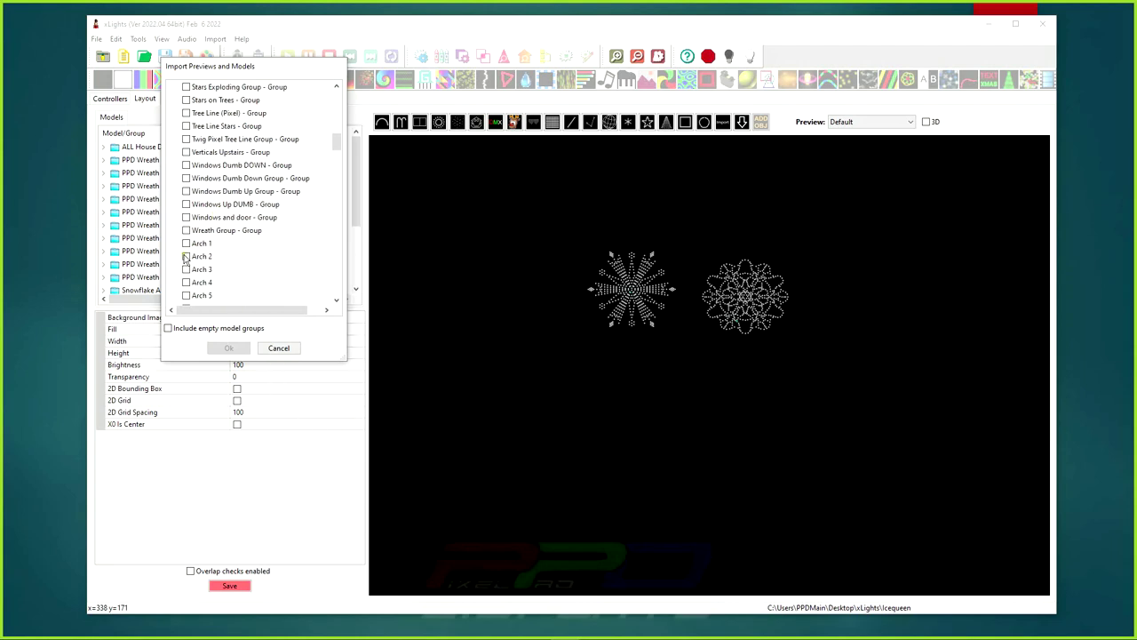
pyautogui.click(186, 242)
pyautogui.click(229, 347)
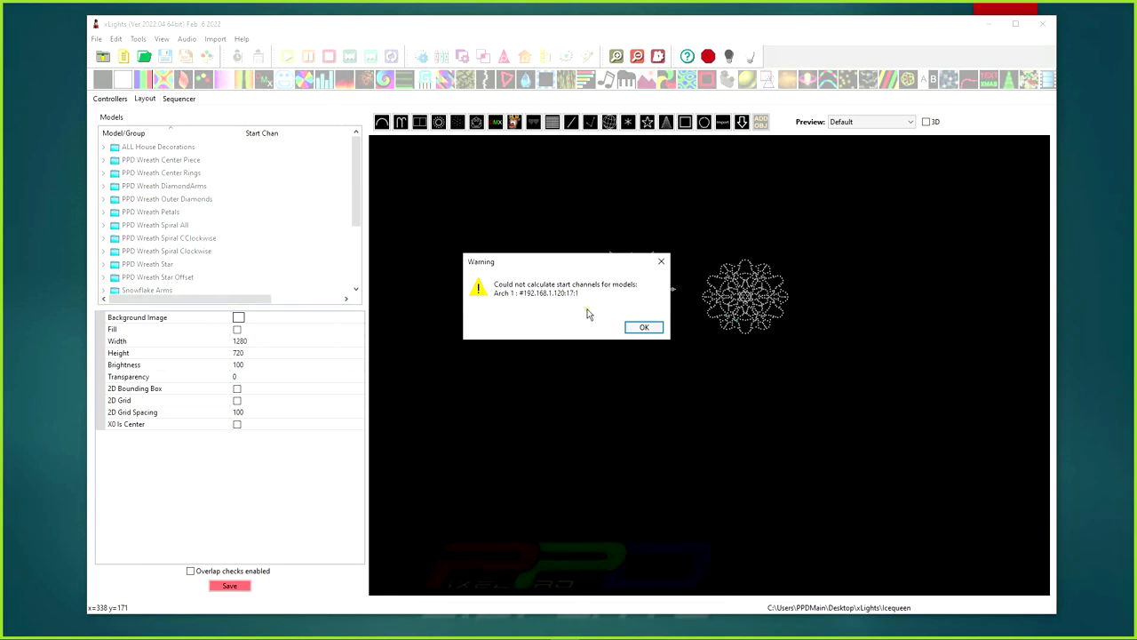
pyautogui.click(645, 329)
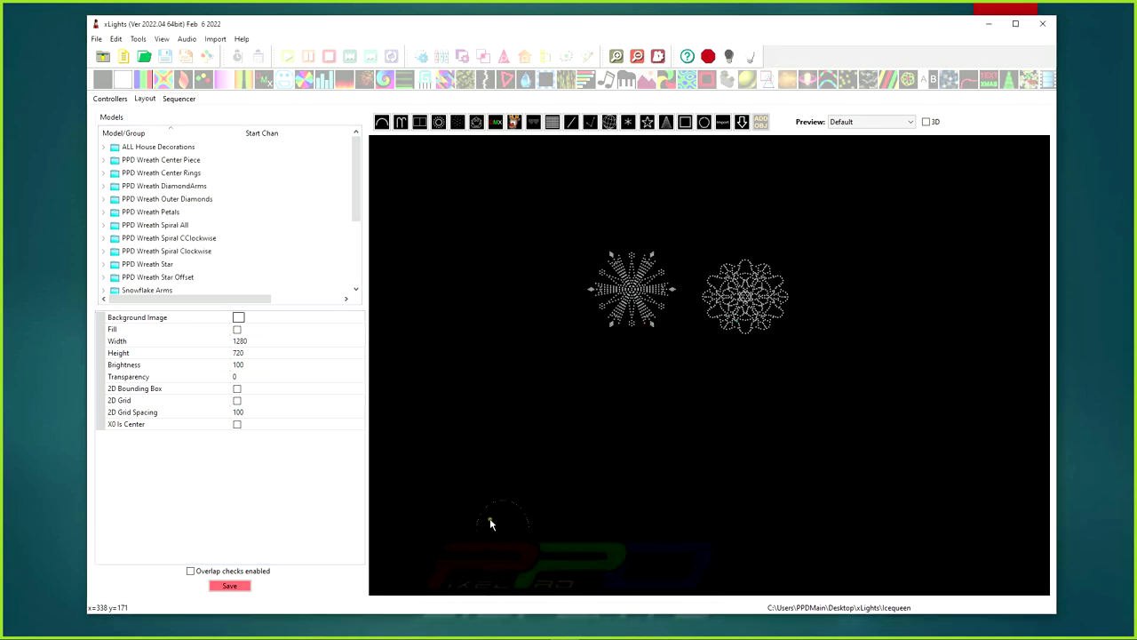
# Move the imported Arch 1 higher in the layout and widen it by its right end
pyautogui.click(495, 465)
pyautogui.moveTo(495, 464); pyautogui.dragTo(496, 416)
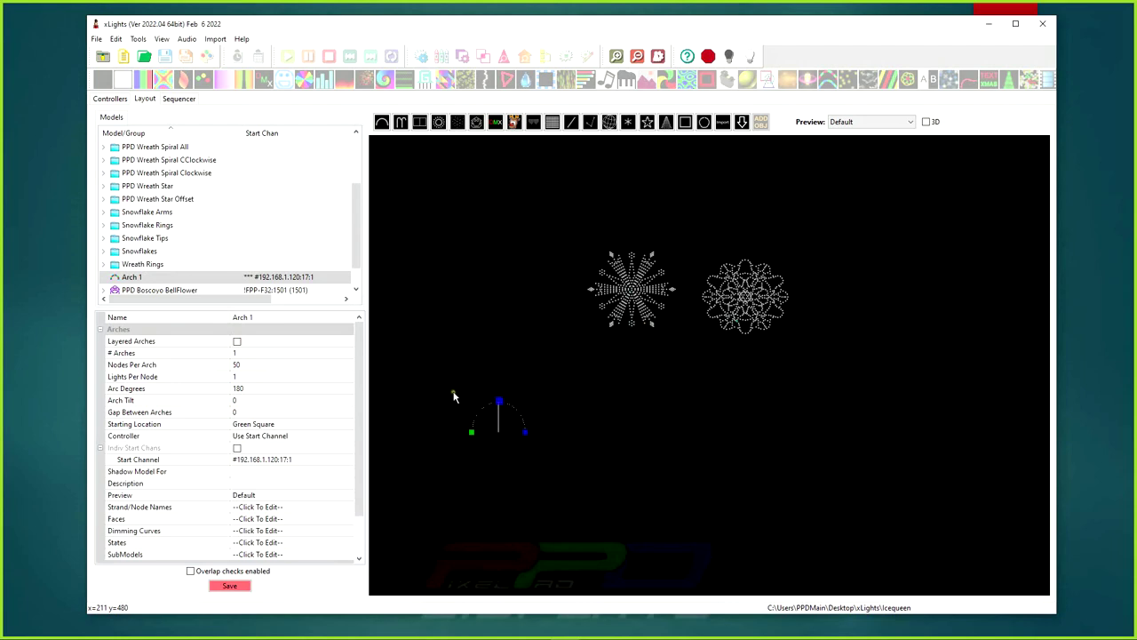
pyautogui.moveTo(523, 431); pyautogui.dragTo(567, 436)
# Examine the Controller and End of Model offset options for Arch 1's start channel, leaving the setting unaltered
pyautogui.click(253, 460)
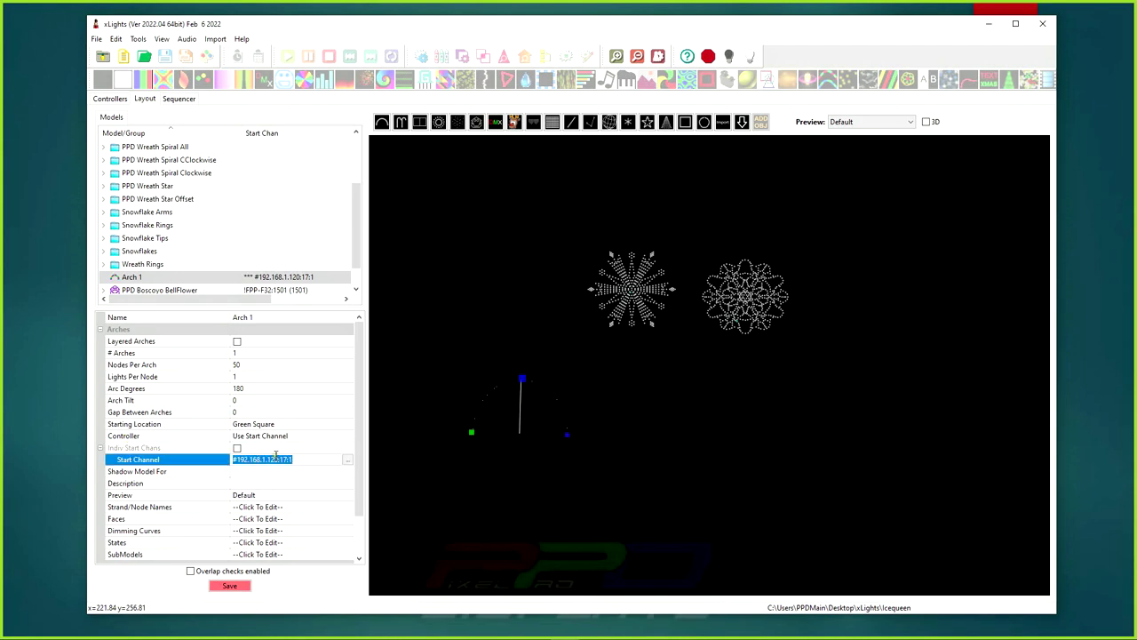
pyautogui.click(347, 459)
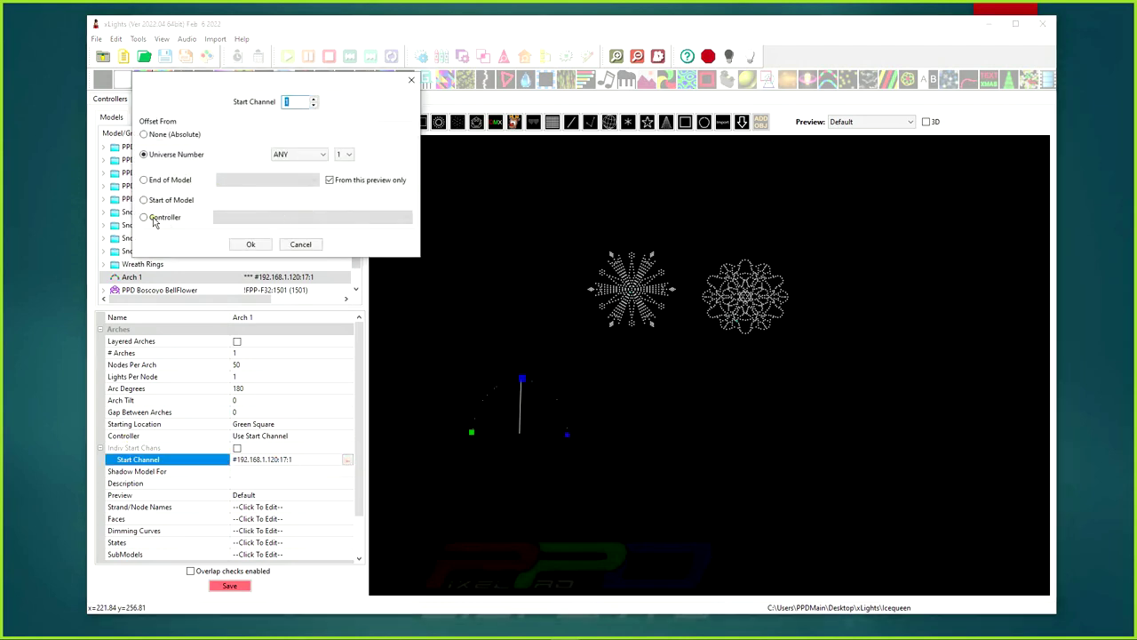
pyautogui.click(152, 220)
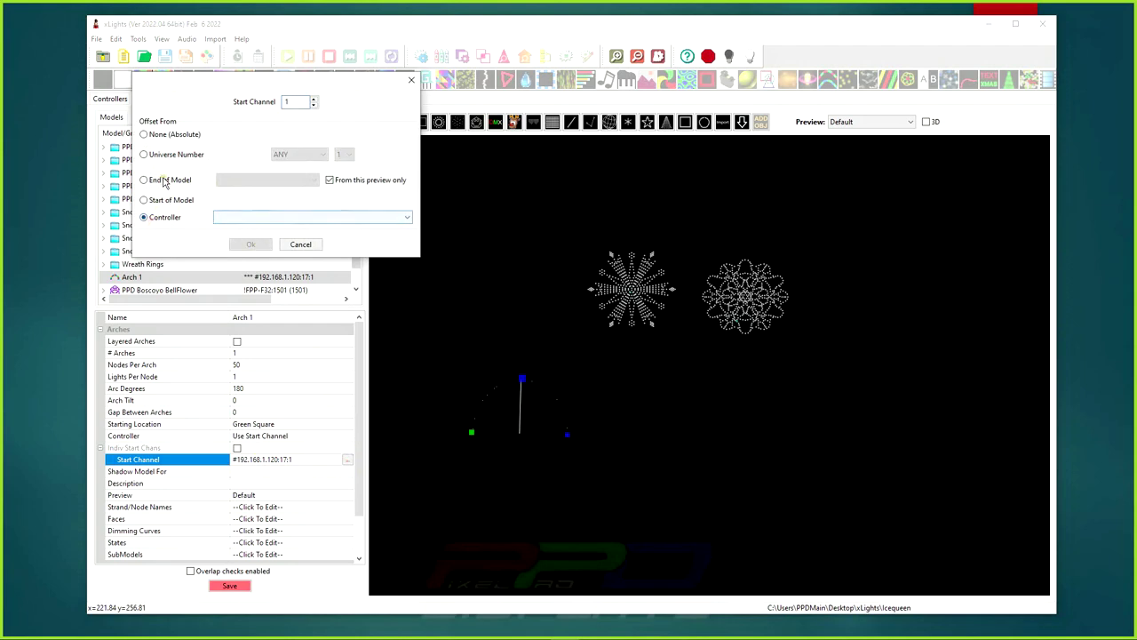
pyautogui.click(153, 180)
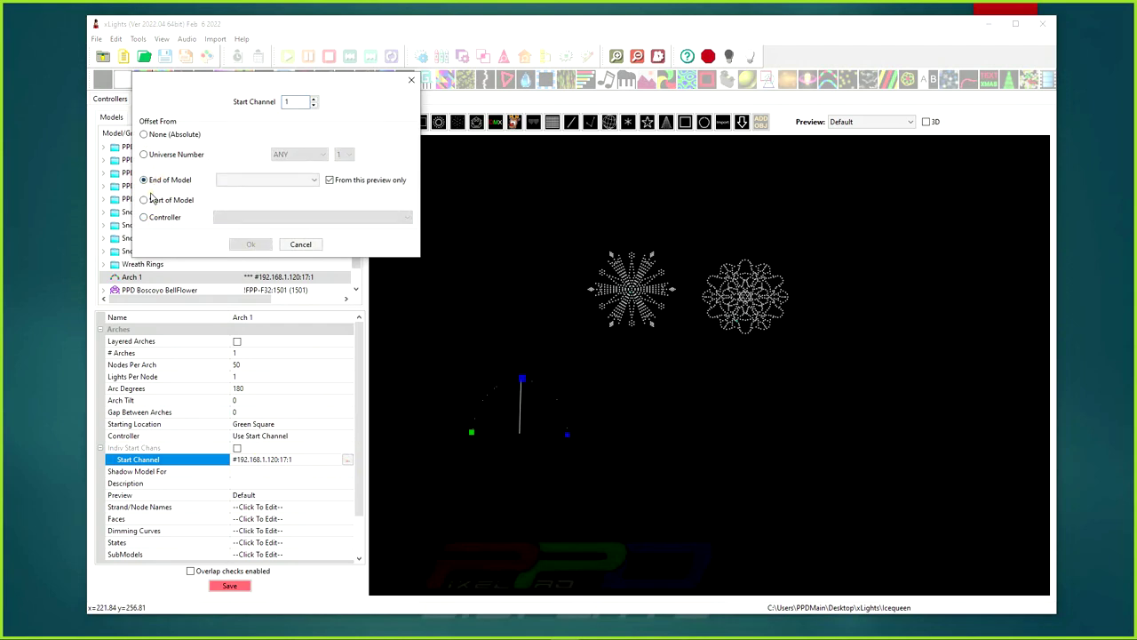
pyautogui.click(301, 244)
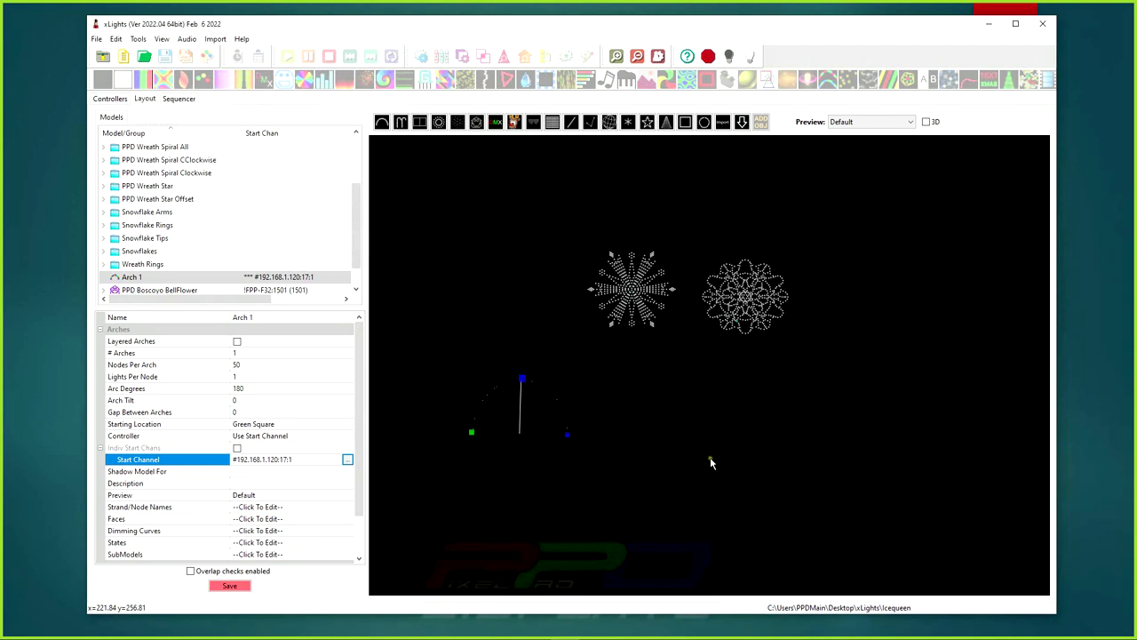
pyautogui.click(608, 379)
pyautogui.rightClick(859, 469)
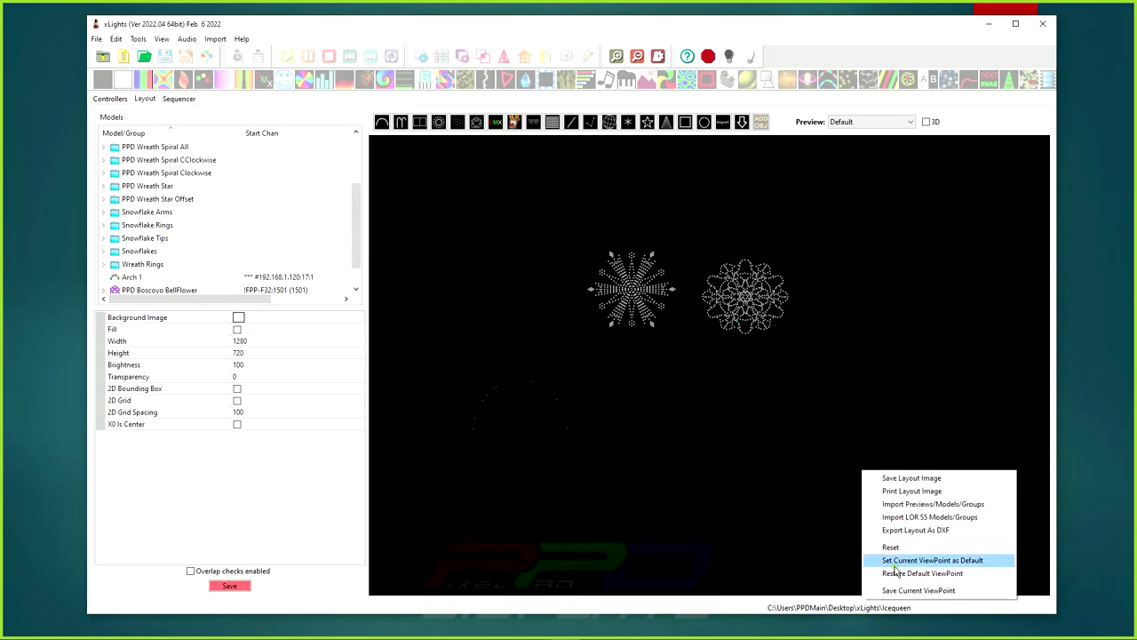
pyautogui.click(888, 504)
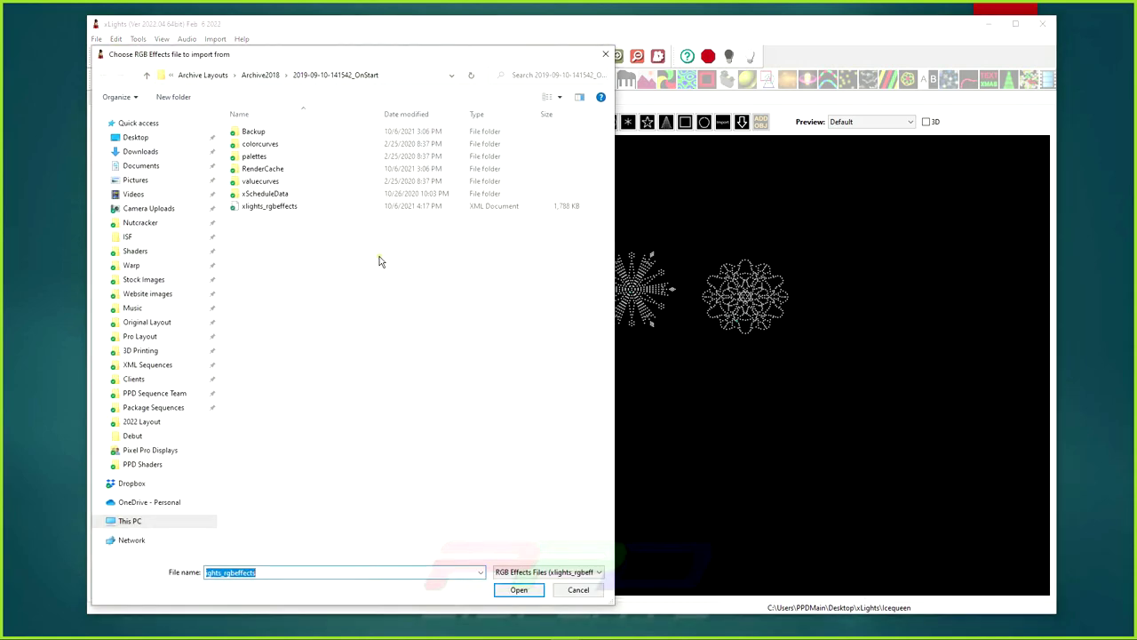
pyautogui.doubleClick(266, 206)
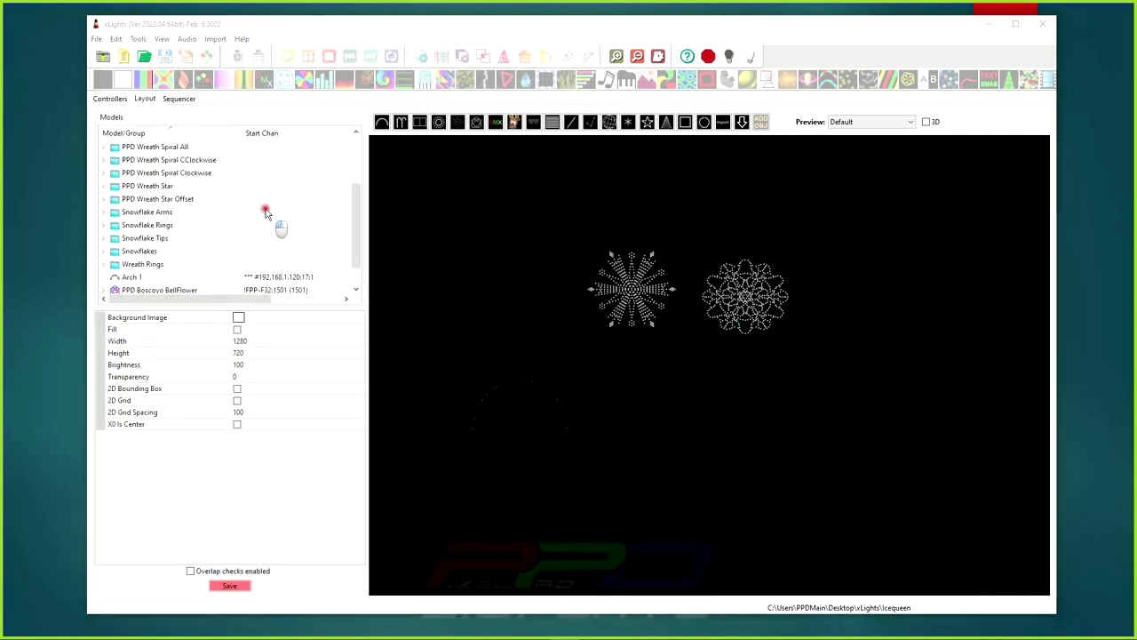
# Import only the Reindeer 1 model from the archived layout and dismiss the start channel warning
pyautogui.scroll(-15, 244, 248)
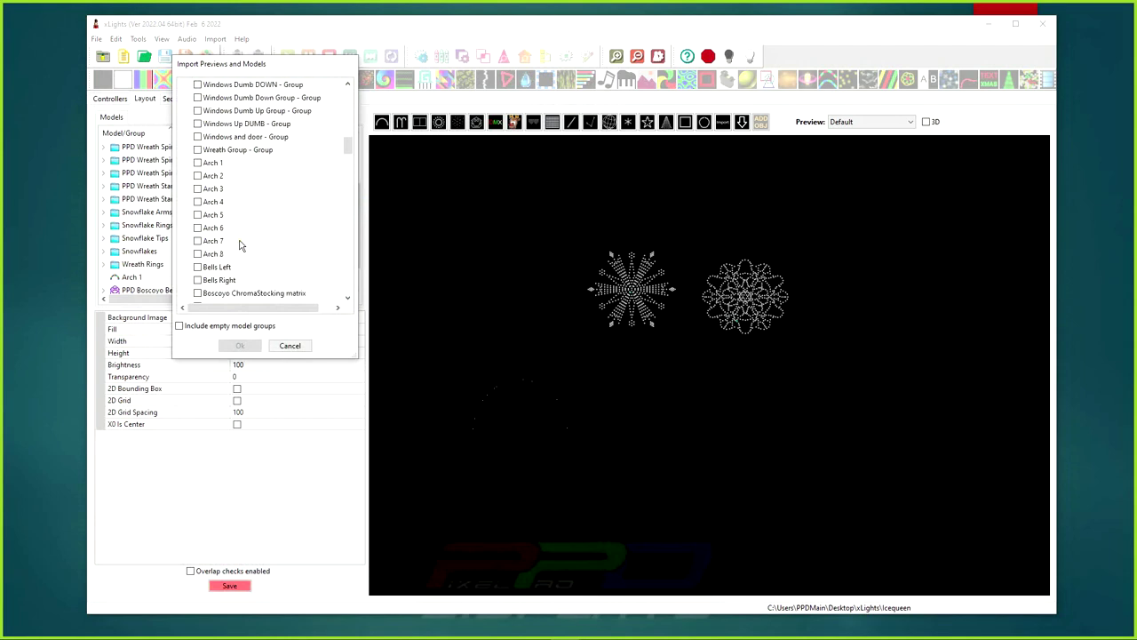
pyautogui.scroll(-10, 246, 252)
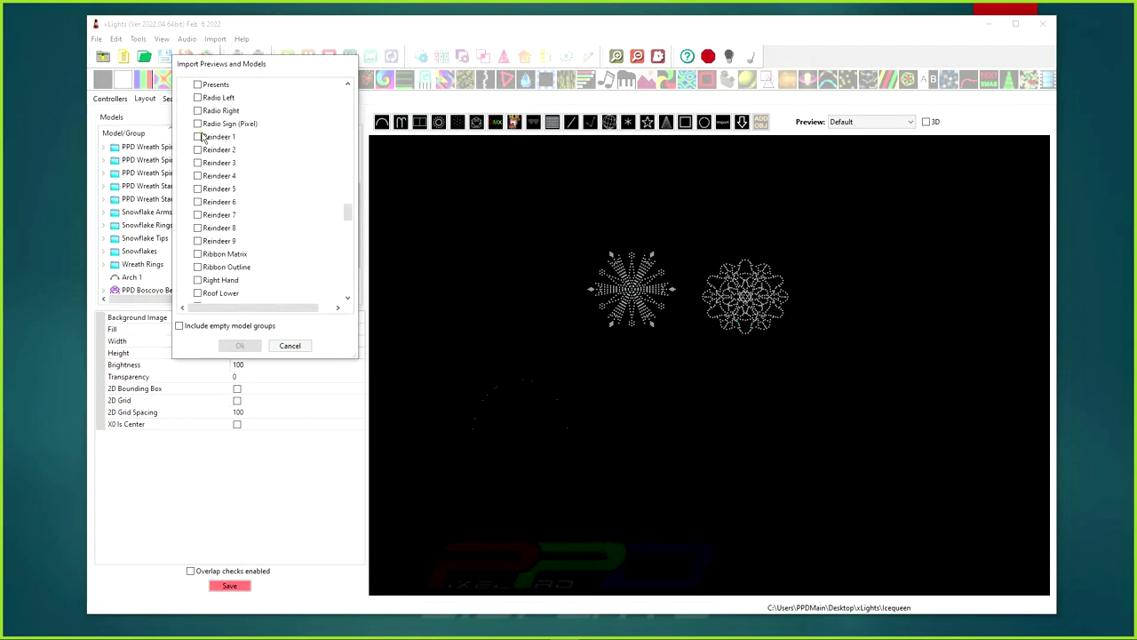
pyautogui.click(207, 137)
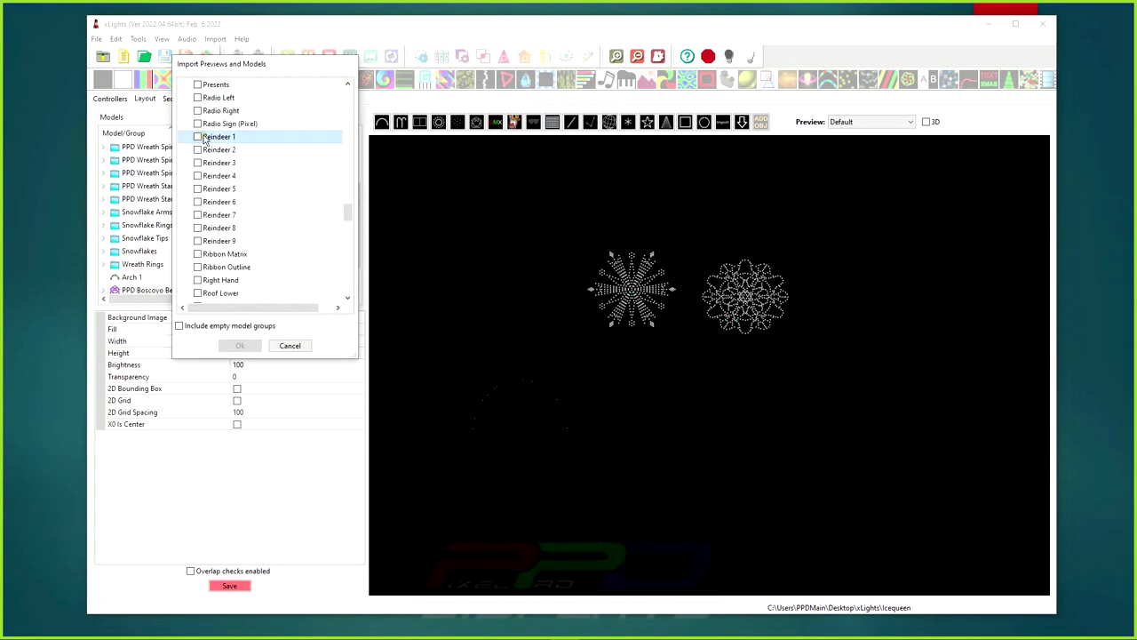
pyautogui.click(240, 345)
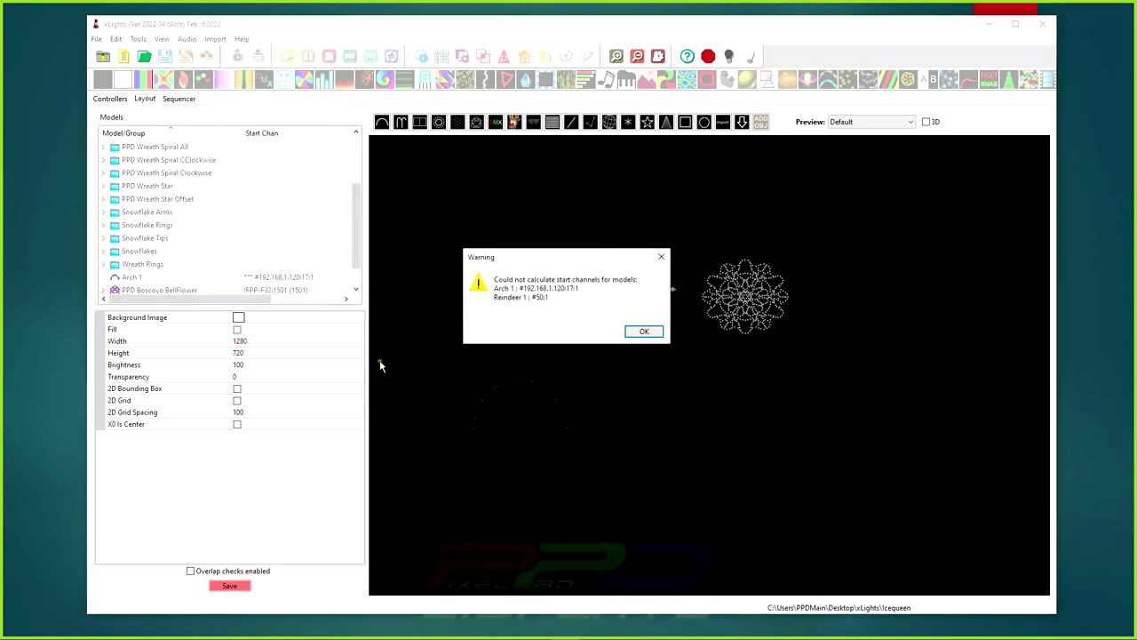
pyautogui.click(642, 333)
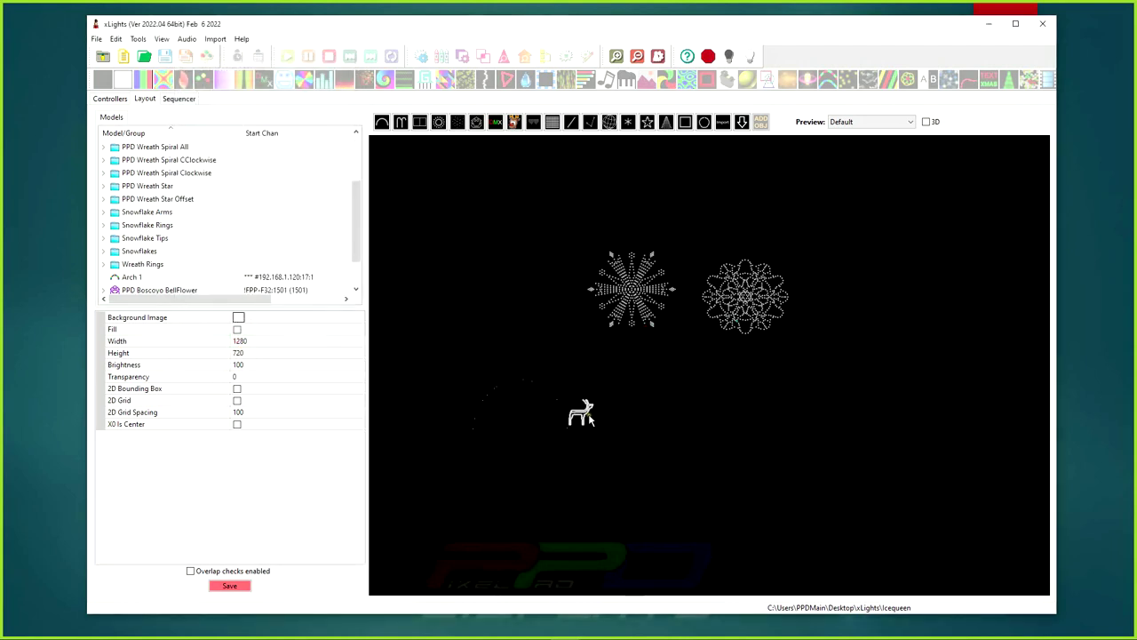
# Enlarge the imported Reindeer 1 by its upper corner and reposition it below the two snowflakes, clear of the arch
pyautogui.click(589, 419)
pyautogui.moveTo(596, 396); pyautogui.dragTo(724, 348)
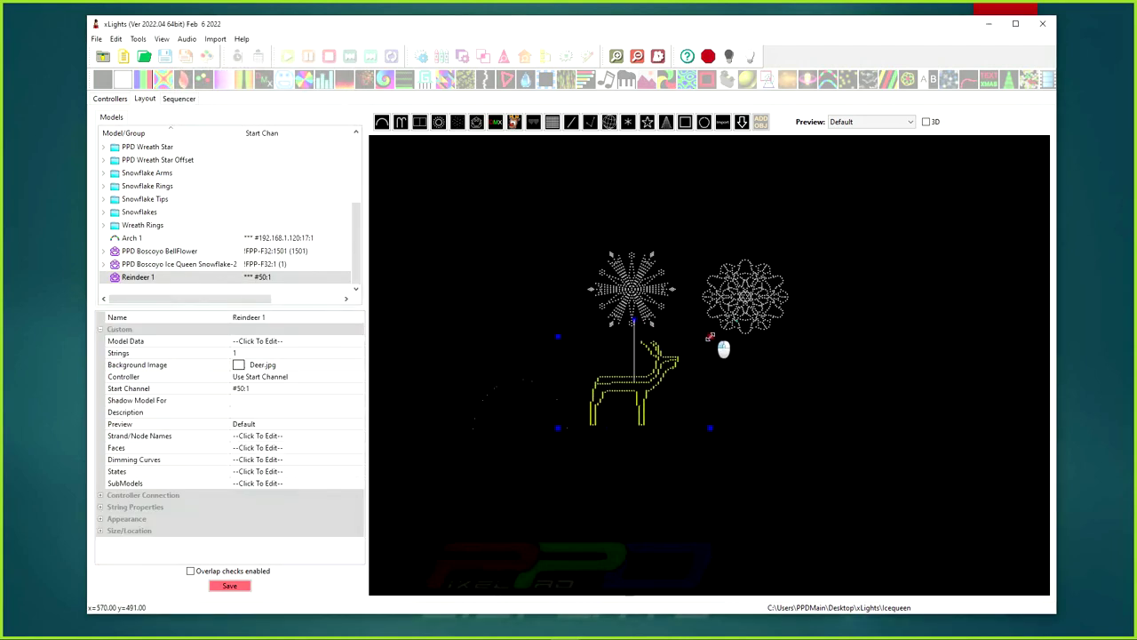
pyautogui.moveTo(620, 401); pyautogui.dragTo(667, 413)
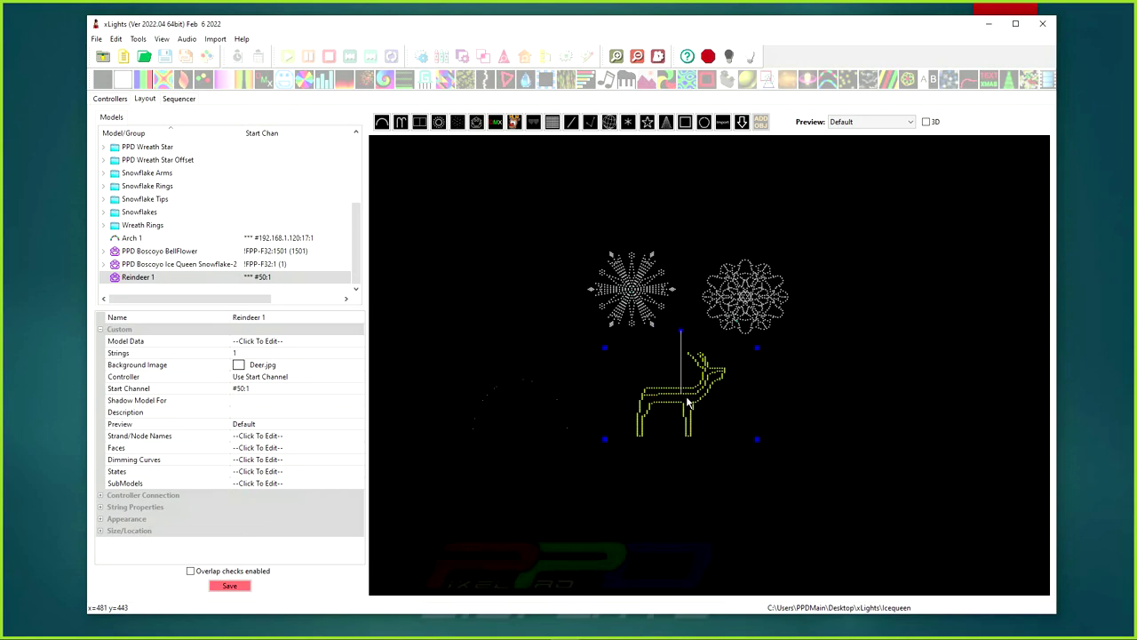
# Examine the String Type and Color in Reindeer 1's string properties, leaving both unaltered
pyautogui.click(101, 508)
pyautogui.click(253, 497)
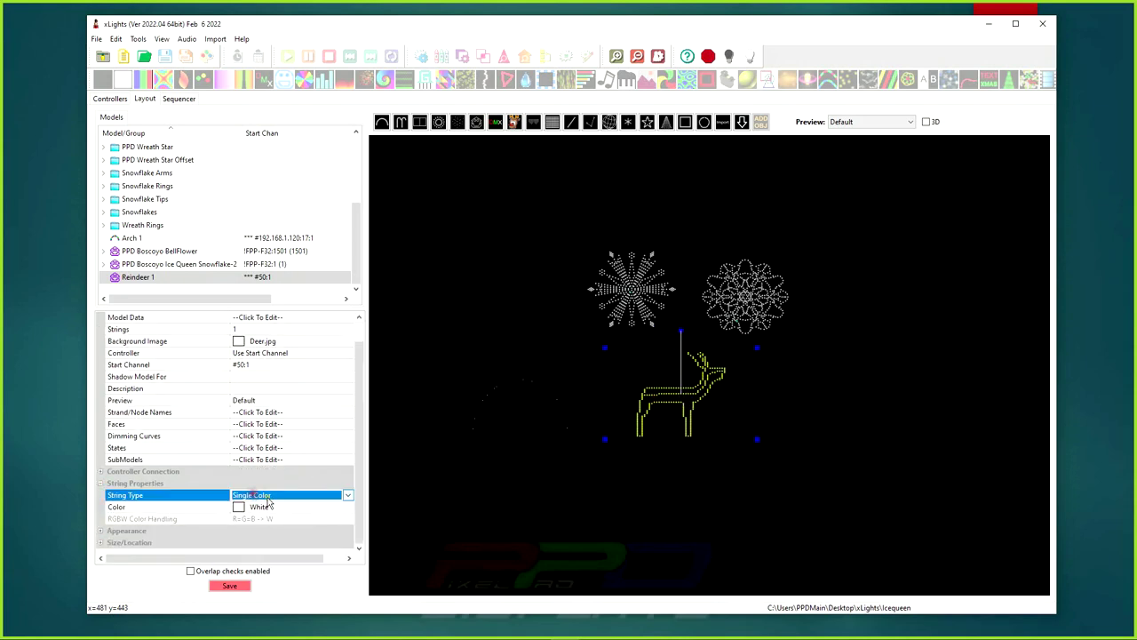
pyautogui.click(265, 506)
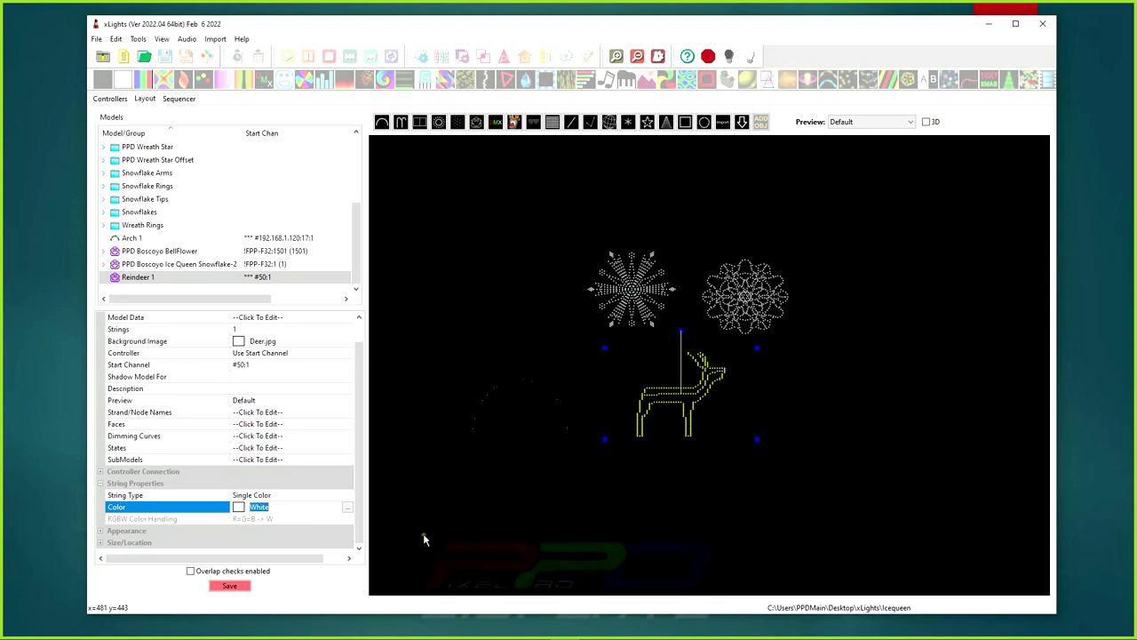
pyautogui.scroll(3, 194, 159)
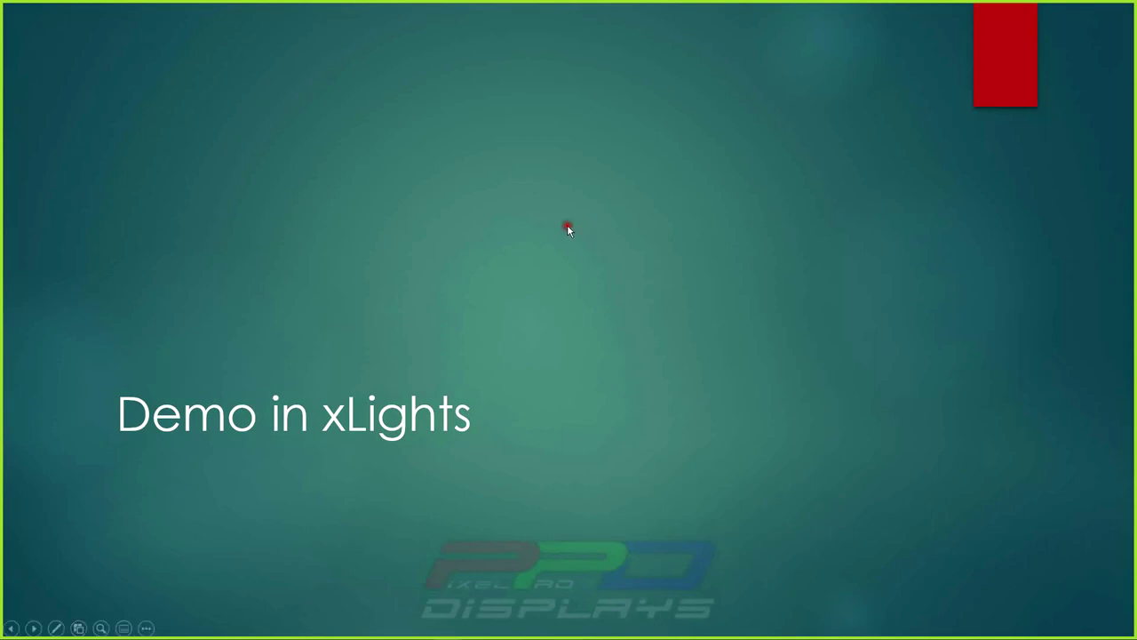
pyautogui.click(569, 231)
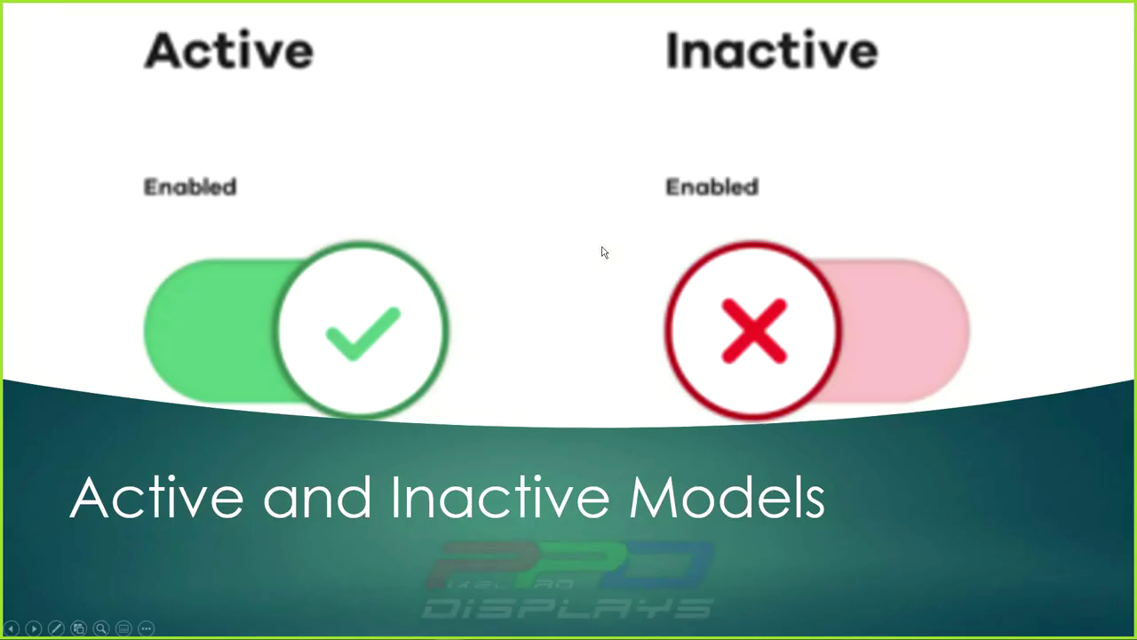